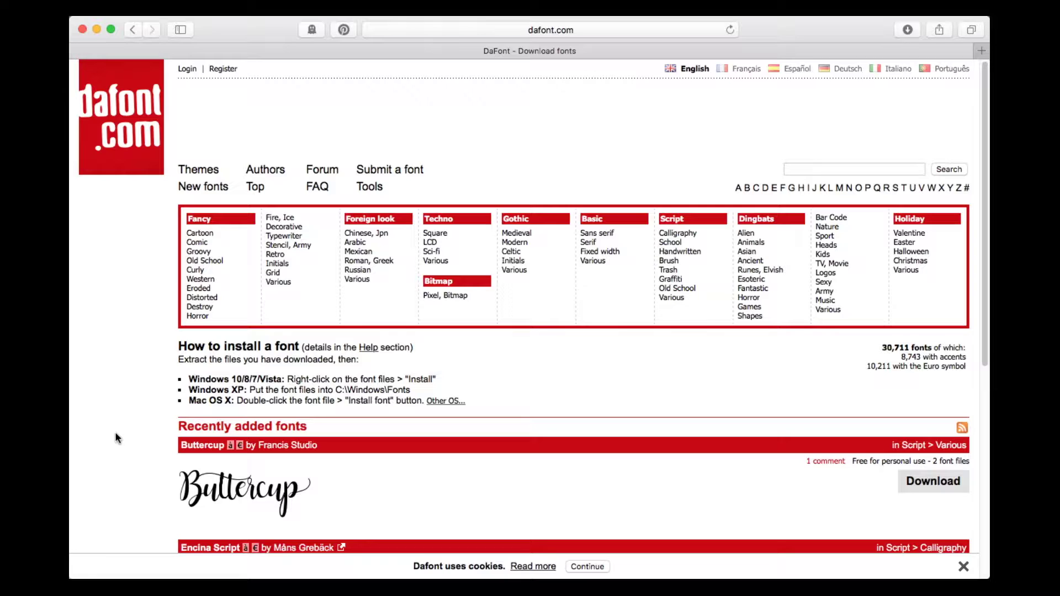
Preview 'Inkie's Cake Party' in DaFont's curly Give me some sugar font
{"action": "left_click", "coordinate": [196, 271]}
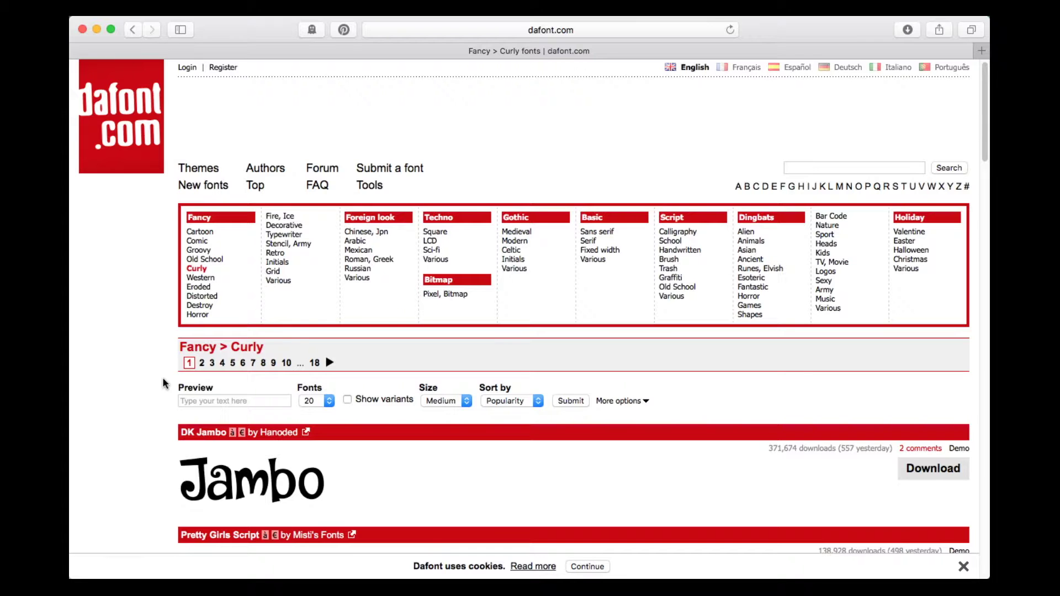
{"action": "scroll", "coordinate": [163, 383], "scroll_direction": "down", "scroll_amount": 2}
{"action": "scroll", "coordinate": [162, 382], "scroll_direction": "down", "scroll_amount": 4}
{"action": "scroll", "coordinate": [162, 382], "scroll_direction": "down", "scroll_amount": 2}
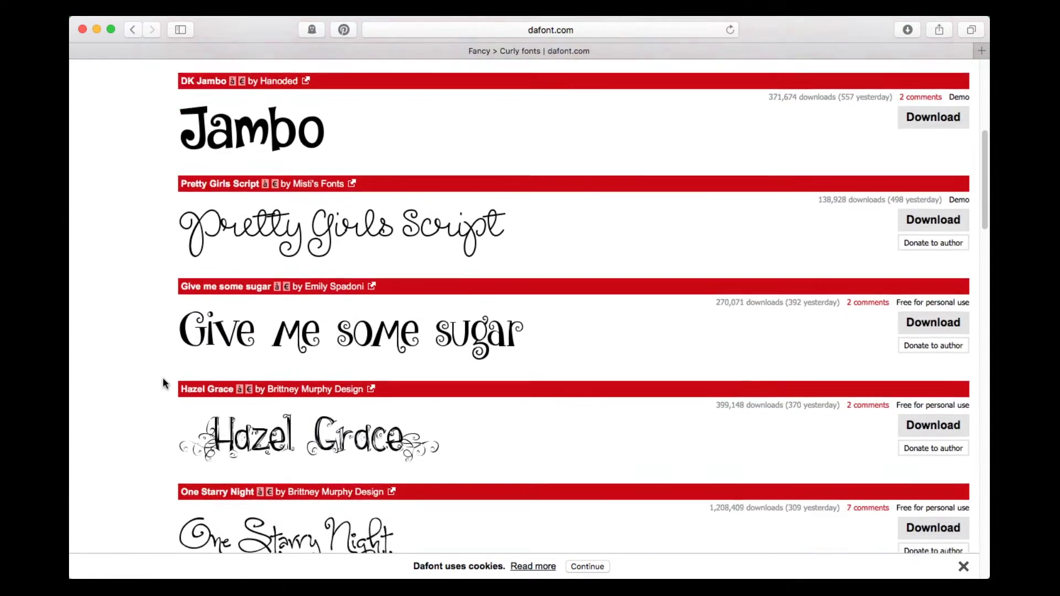
{"action": "scroll", "coordinate": [162, 383], "scroll_direction": "down", "scroll_amount": 3}
{"action": "scroll", "coordinate": [162, 383], "scroll_direction": "up", "scroll_amount": 2}
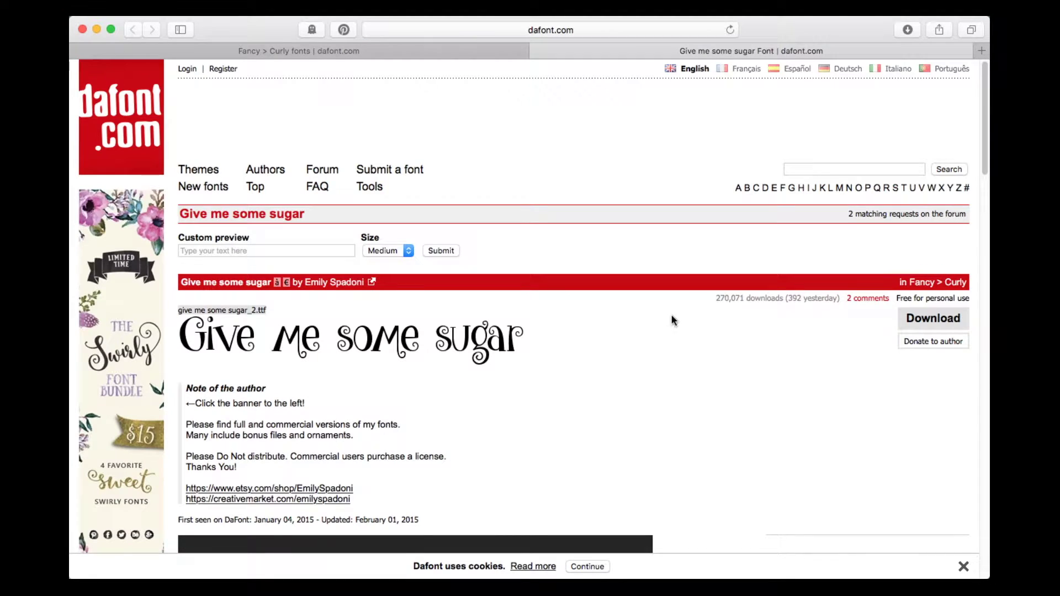
{"action": "scroll", "coordinate": [632, 326], "scroll_direction": "down", "scroll_amount": 5}
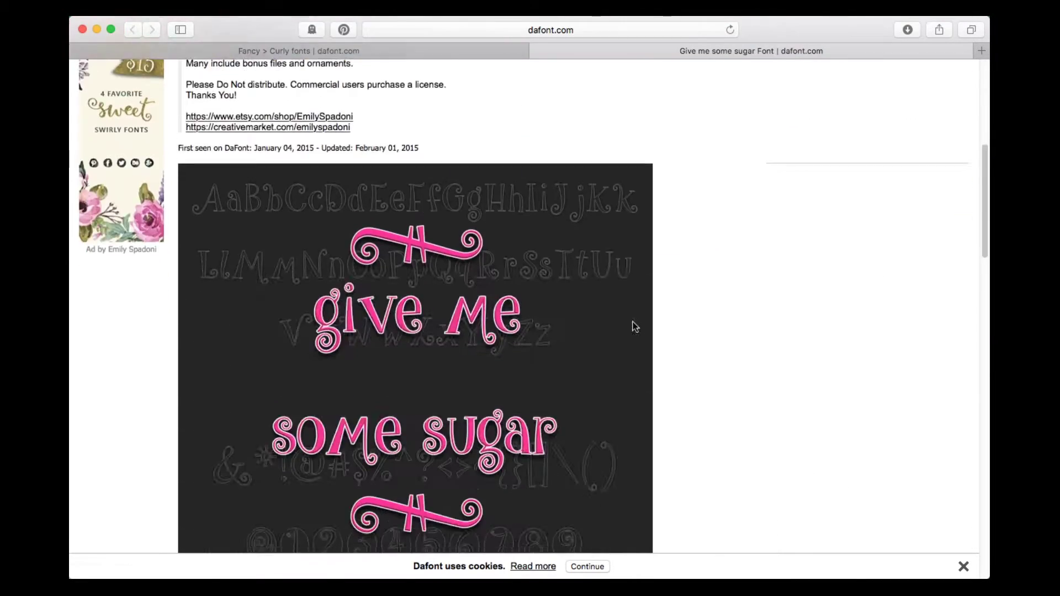
{"action": "scroll", "coordinate": [786, 334], "scroll_direction": "down", "scroll_amount": 10}
{"action": "scroll", "coordinate": [786, 334], "scroll_direction": "down", "scroll_amount": 5}
{"action": "scroll", "coordinate": [787, 335], "scroll_direction": "down", "scroll_amount": 1}
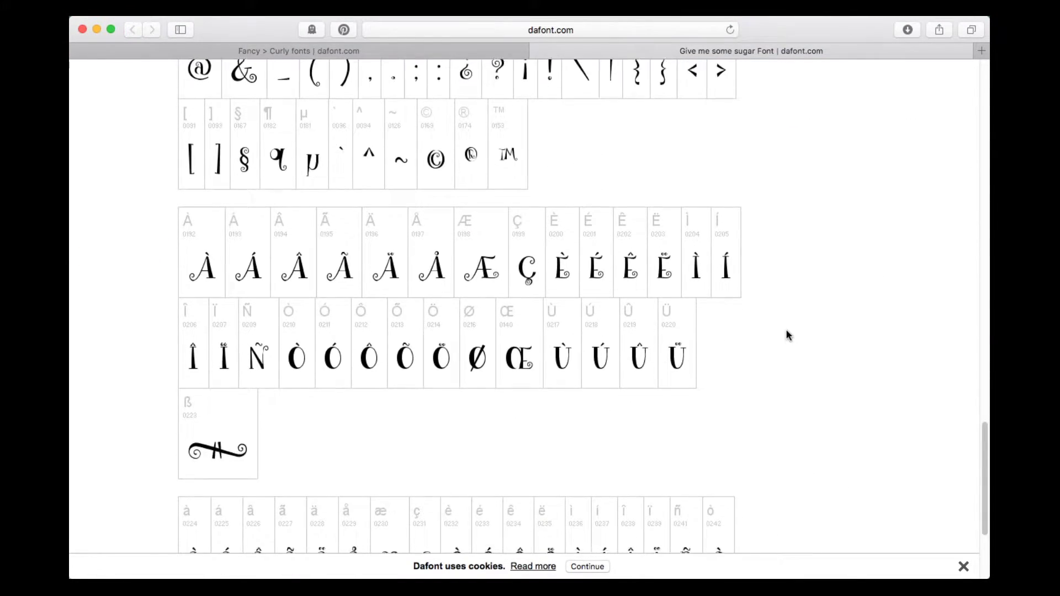
{"action": "scroll", "coordinate": [787, 334], "scroll_direction": "down", "scroll_amount": 3}
{"action": "scroll", "coordinate": [787, 335], "scroll_direction": "down", "scroll_amount": 1}
{"action": "scroll", "coordinate": [787, 335], "scroll_direction": "up", "scroll_amount": 5}
{"action": "scroll", "coordinate": [788, 335], "scroll_direction": "up", "scroll_amount": 3}
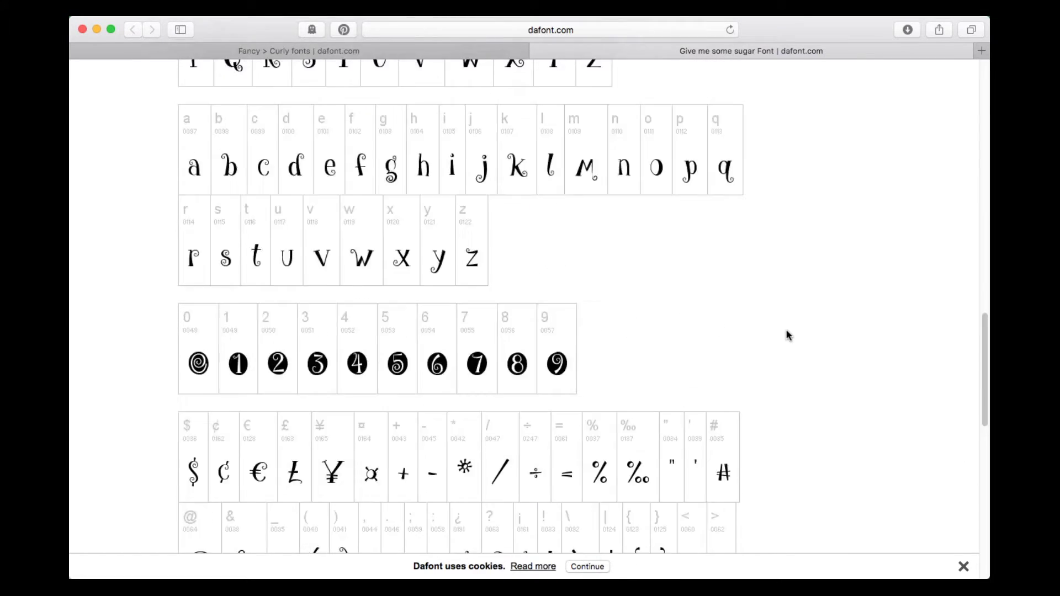
{"action": "scroll", "coordinate": [787, 335], "scroll_direction": "up", "scroll_amount": 5}
{"action": "scroll", "coordinate": [787, 335], "scroll_direction": "up", "scroll_amount": 5}
{"action": "scroll", "coordinate": [787, 334], "scroll_direction": "up", "scroll_amount": 2}
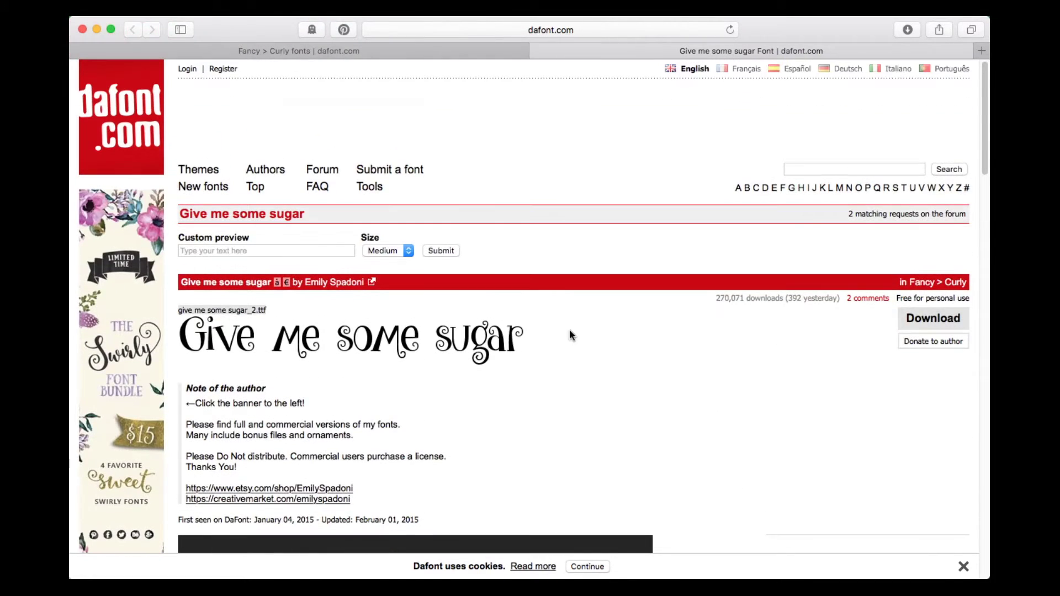
{"action": "left_click", "coordinate": [211, 253]}
{"action": "type", "text": "In"}
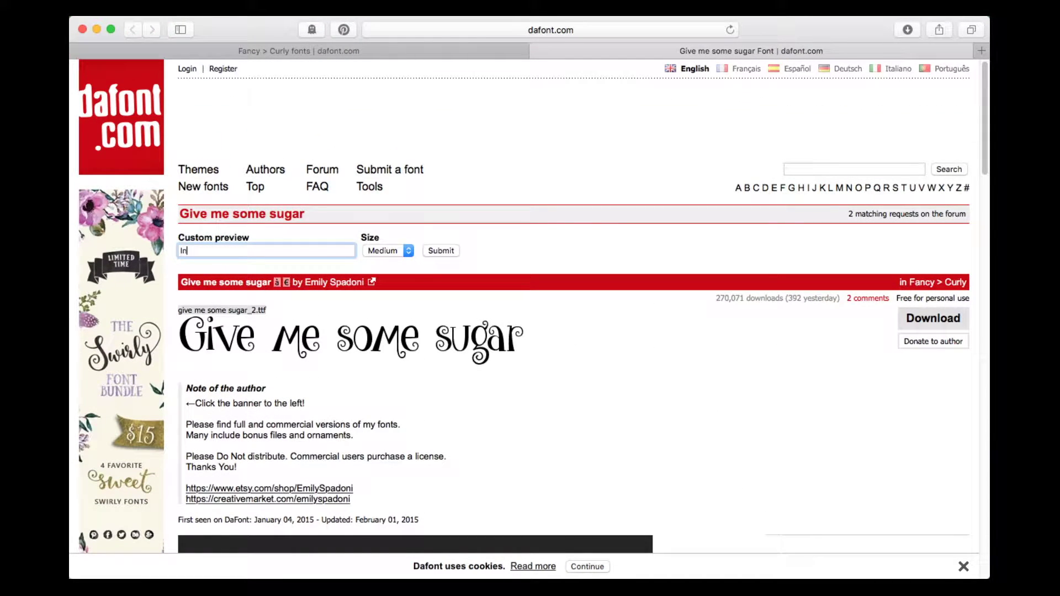
{"action": "type", "text": "kie"}
{"action": "key", "text": "Right"}
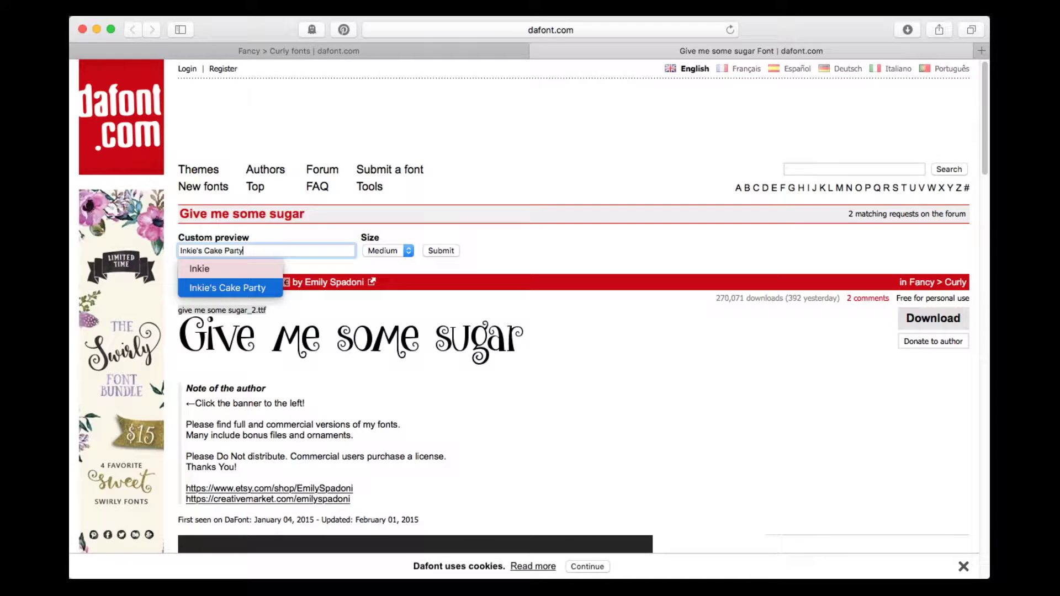
{"action": "left_click", "coordinate": [440, 250]}
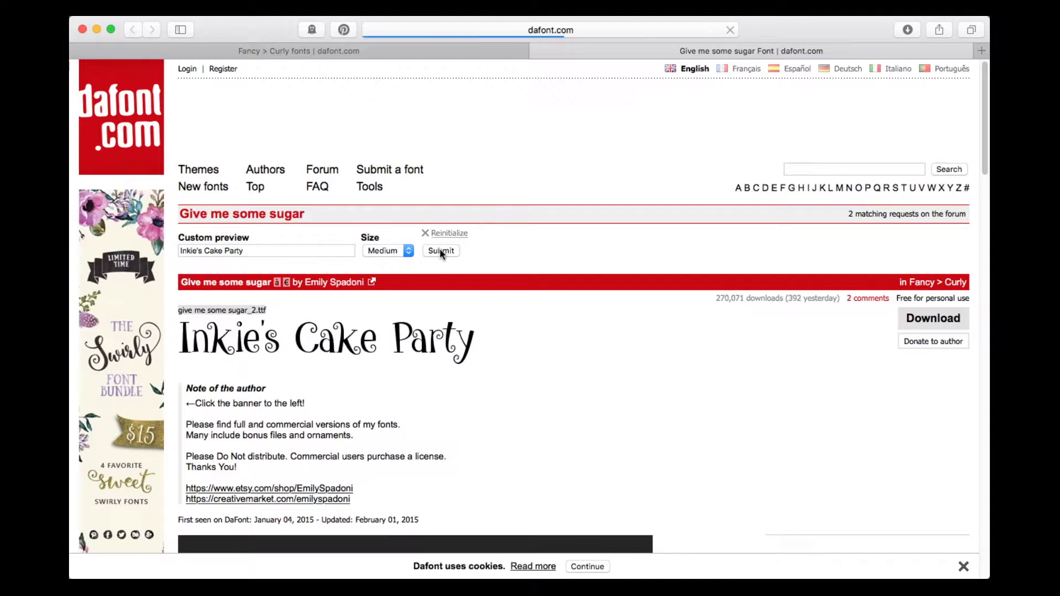
{"action": "scroll", "coordinate": [619, 332], "scroll_direction": "down", "scroll_amount": 1}
{"action": "scroll", "coordinate": [618, 335], "scroll_direction": "up", "scroll_amount": 1}
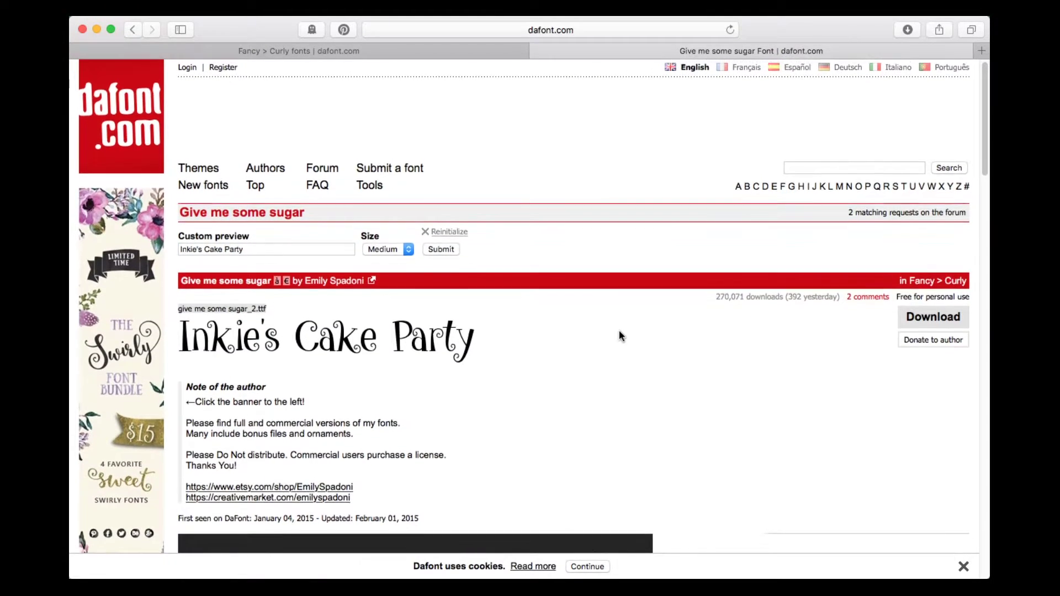
Preview 'Inkie's Cake Party' in Wizards Magic, then return to the Give me some sugar page
{"action": "left_click", "coordinate": [404, 56]}
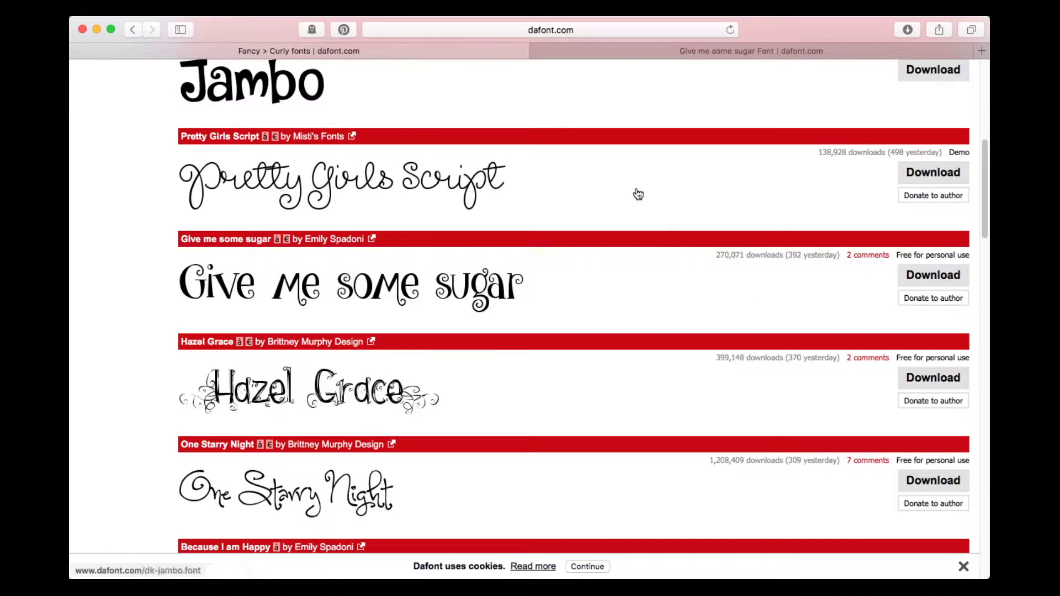
{"action": "scroll", "coordinate": [674, 233], "scroll_direction": "down", "scroll_amount": 3}
{"action": "scroll", "coordinate": [675, 233], "scroll_direction": "down", "scroll_amount": 5}
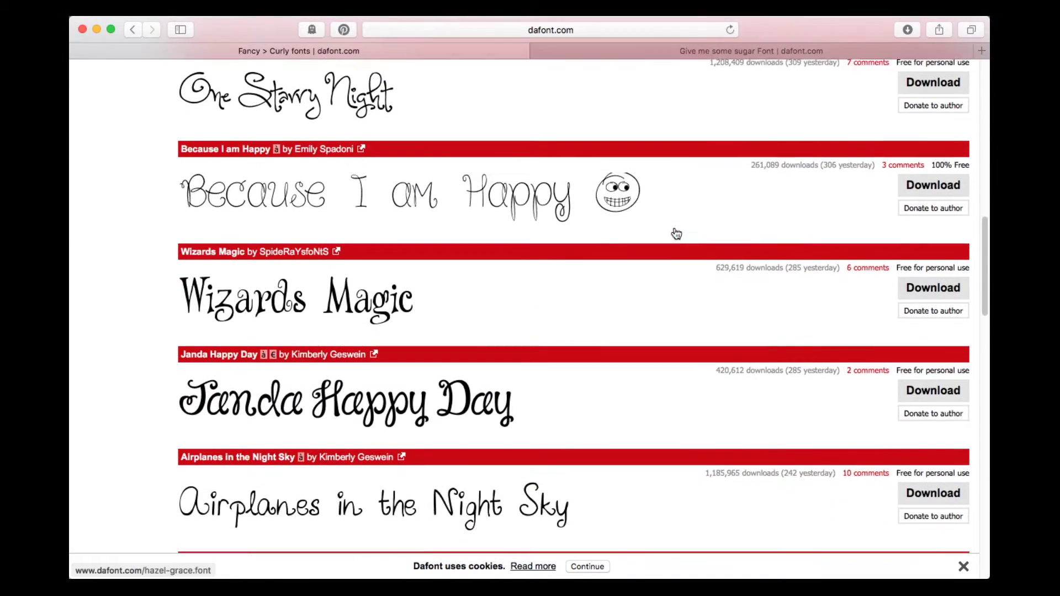
{"action": "scroll", "coordinate": [677, 233], "scroll_direction": "down", "scroll_amount": 3}
{"action": "scroll", "coordinate": [676, 233], "scroll_direction": "down", "scroll_amount": 2}
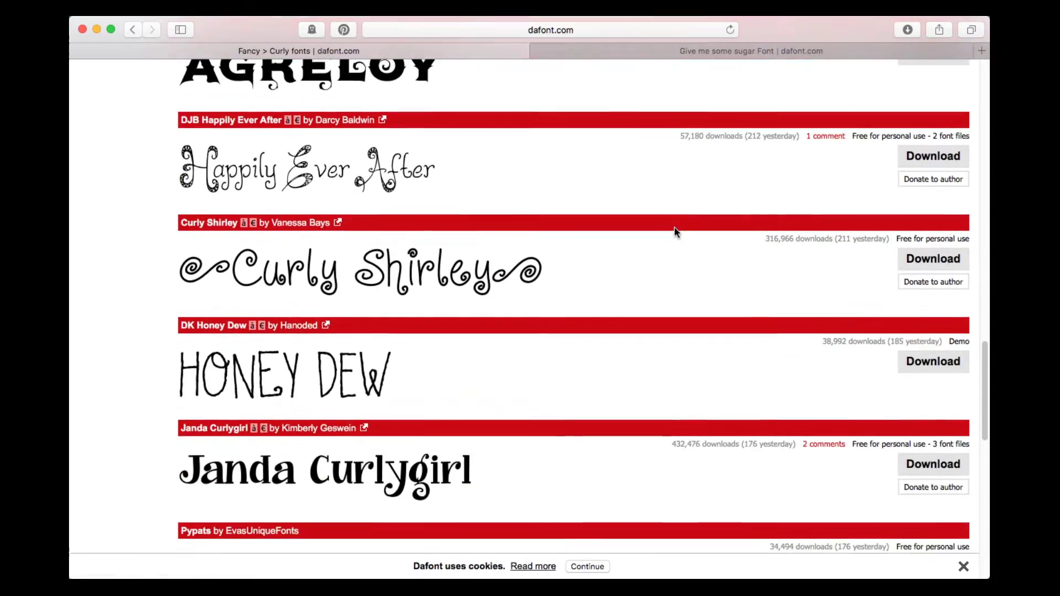
{"action": "scroll", "coordinate": [674, 233], "scroll_direction": "down", "scroll_amount": 1}
{"action": "scroll", "coordinate": [675, 233], "scroll_direction": "down", "scroll_amount": 2}
{"action": "scroll", "coordinate": [674, 233], "scroll_direction": "down", "scroll_amount": 3}
{"action": "scroll", "coordinate": [674, 233], "scroll_direction": "down", "scroll_amount": 2}
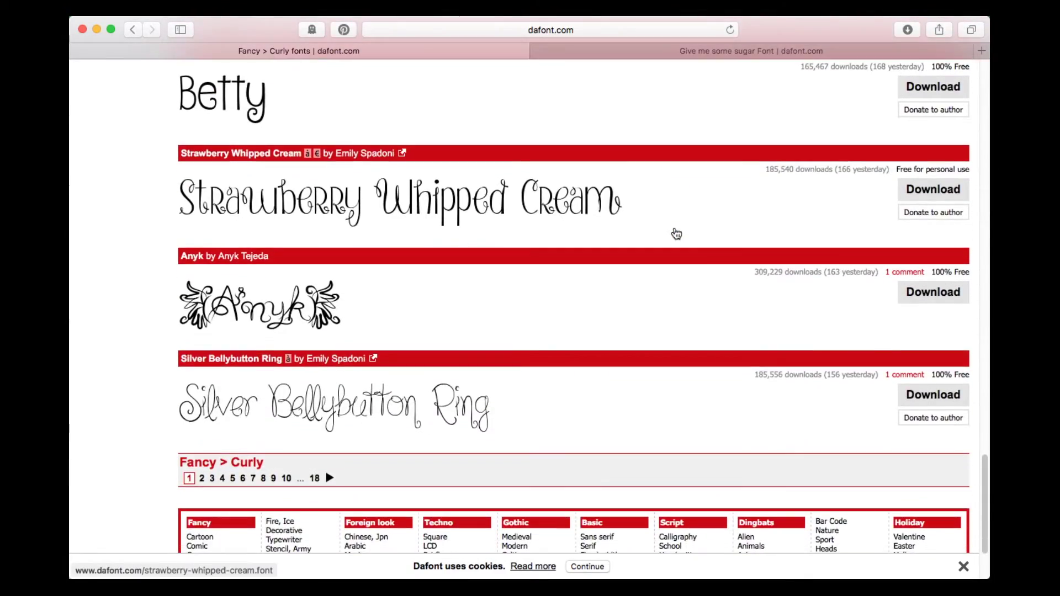
{"action": "scroll", "coordinate": [674, 233], "scroll_direction": "up", "scroll_amount": 5}
{"action": "scroll", "coordinate": [674, 233], "scroll_direction": "up", "scroll_amount": 4}
{"action": "scroll", "coordinate": [675, 233], "scroll_direction": "up", "scroll_amount": 2}
{"action": "scroll", "coordinate": [674, 232], "scroll_direction": "up", "scroll_amount": 3}
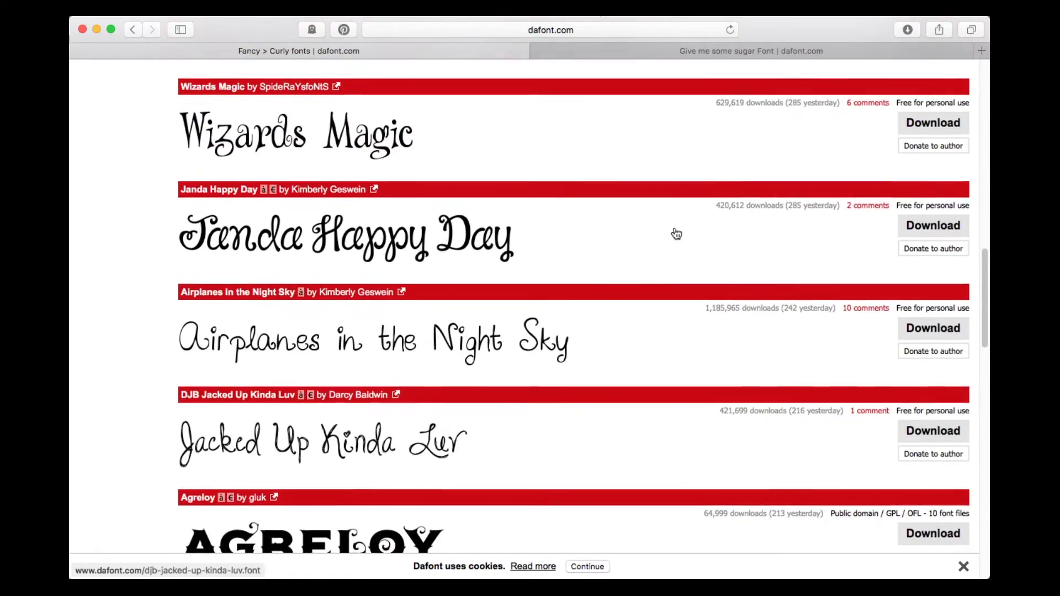
{"action": "scroll", "coordinate": [675, 233], "scroll_direction": "up", "scroll_amount": 2}
{"action": "scroll", "coordinate": [675, 233], "scroll_direction": "up", "scroll_amount": 1}
{"action": "right_click", "coordinate": [365, 307]}
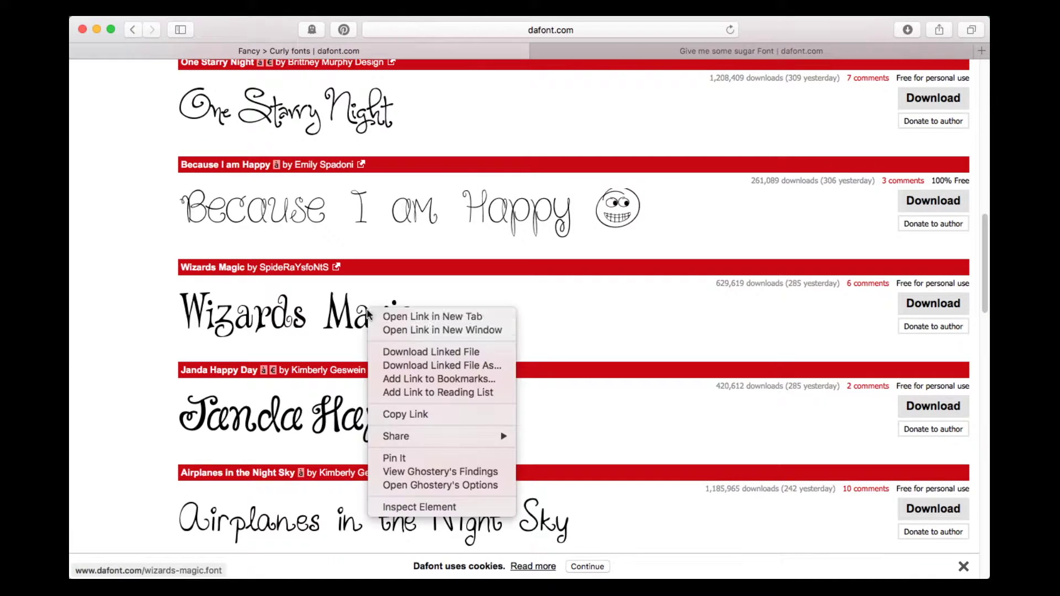
{"action": "left_click", "coordinate": [570, 263]}
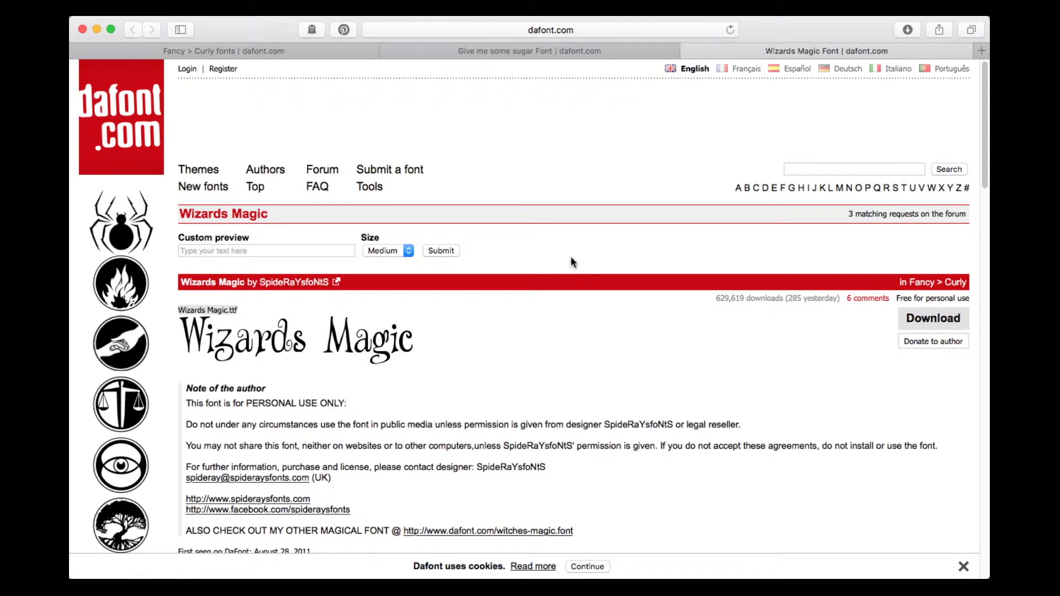
{"action": "scroll", "coordinate": [787, 265], "scroll_direction": "down", "scroll_amount": 2}
{"action": "scroll", "coordinate": [787, 271], "scroll_direction": "down", "scroll_amount": 5}
{"action": "scroll", "coordinate": [770, 274], "scroll_direction": "down", "scroll_amount": 2}
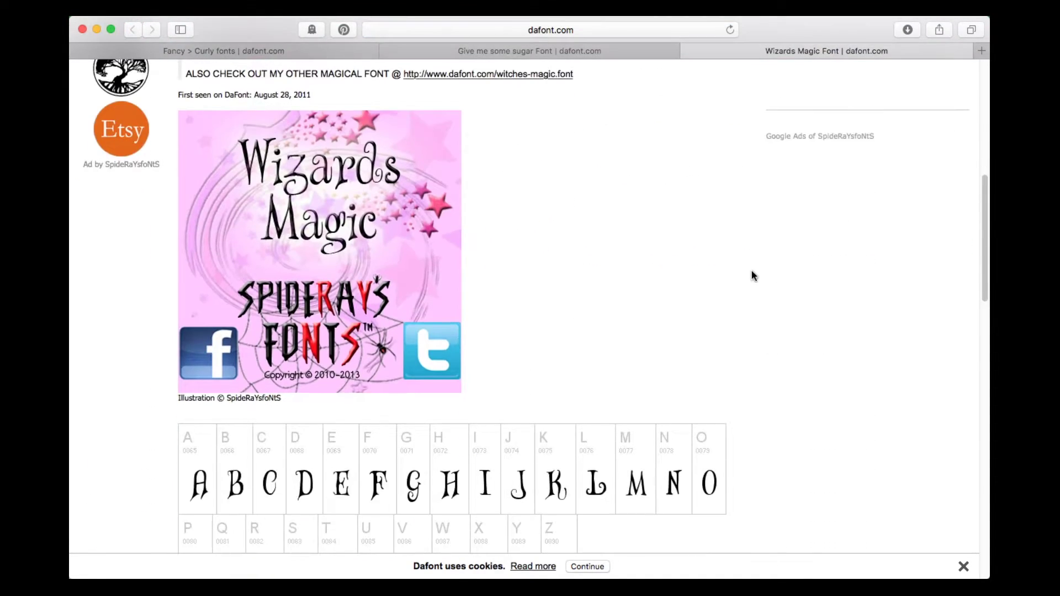
{"action": "scroll", "coordinate": [752, 276], "scroll_direction": "down", "scroll_amount": 3}
{"action": "scroll", "coordinate": [752, 276], "scroll_direction": "down", "scroll_amount": 5}
{"action": "scroll", "coordinate": [752, 276], "scroll_direction": "down", "scroll_amount": 1}
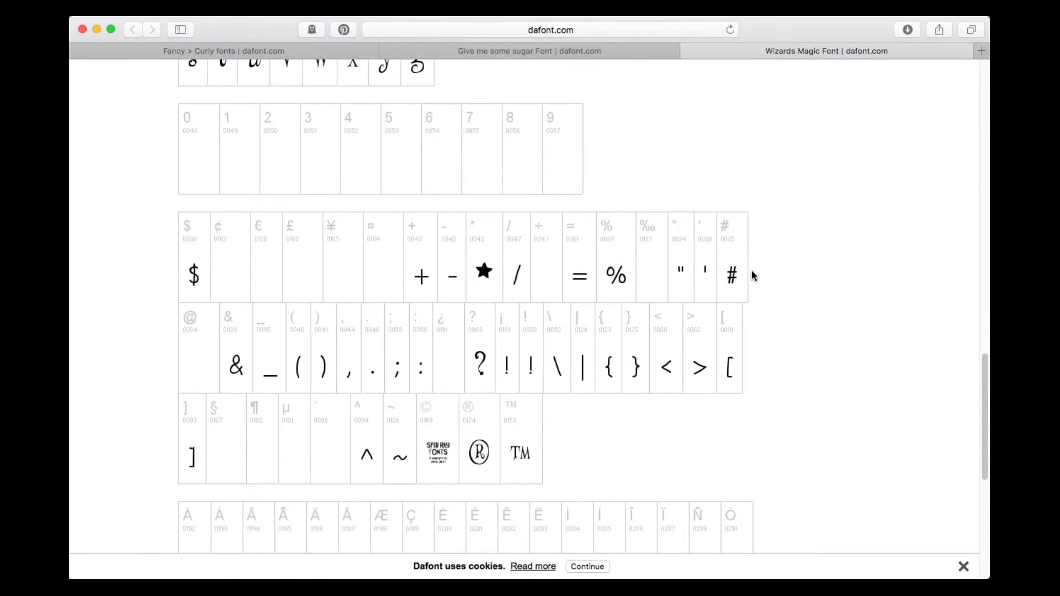
{"action": "scroll", "coordinate": [752, 275], "scroll_direction": "down", "scroll_amount": 5}
{"action": "scroll", "coordinate": [752, 276], "scroll_direction": "up", "scroll_amount": 3}
{"action": "scroll", "coordinate": [752, 276], "scroll_direction": "up", "scroll_amount": 5}
{"action": "scroll", "coordinate": [752, 276], "scroll_direction": "up", "scroll_amount": 2}
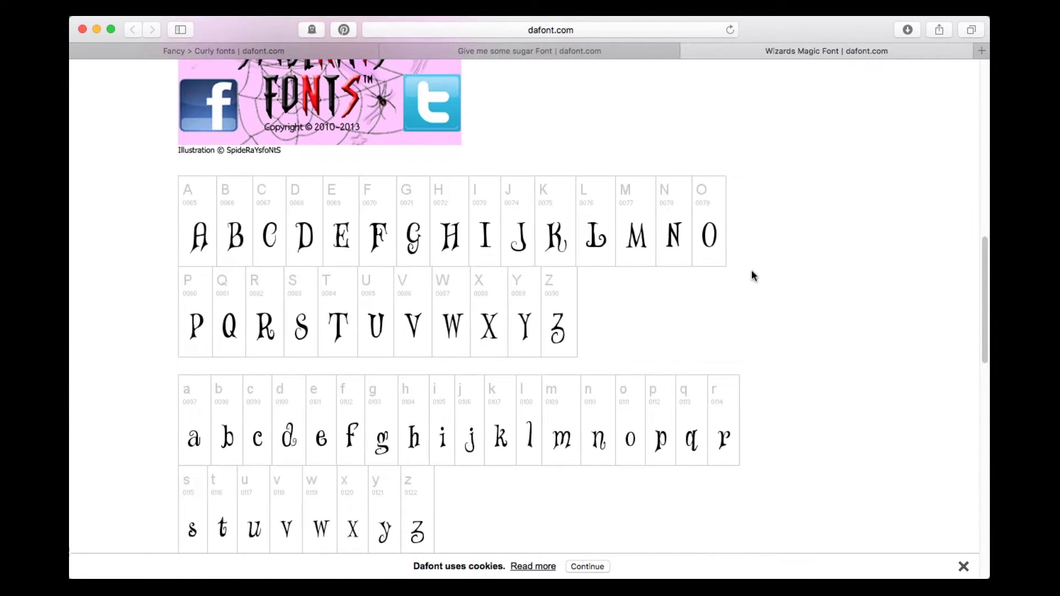
{"action": "scroll", "coordinate": [752, 276], "scroll_direction": "up", "scroll_amount": 3}
{"action": "scroll", "coordinate": [752, 275], "scroll_direction": "up", "scroll_amount": 5}
{"action": "scroll", "coordinate": [751, 275], "scroll_direction": "up", "scroll_amount": 2}
{"action": "scroll", "coordinate": [752, 275], "scroll_direction": "up", "scroll_amount": 1}
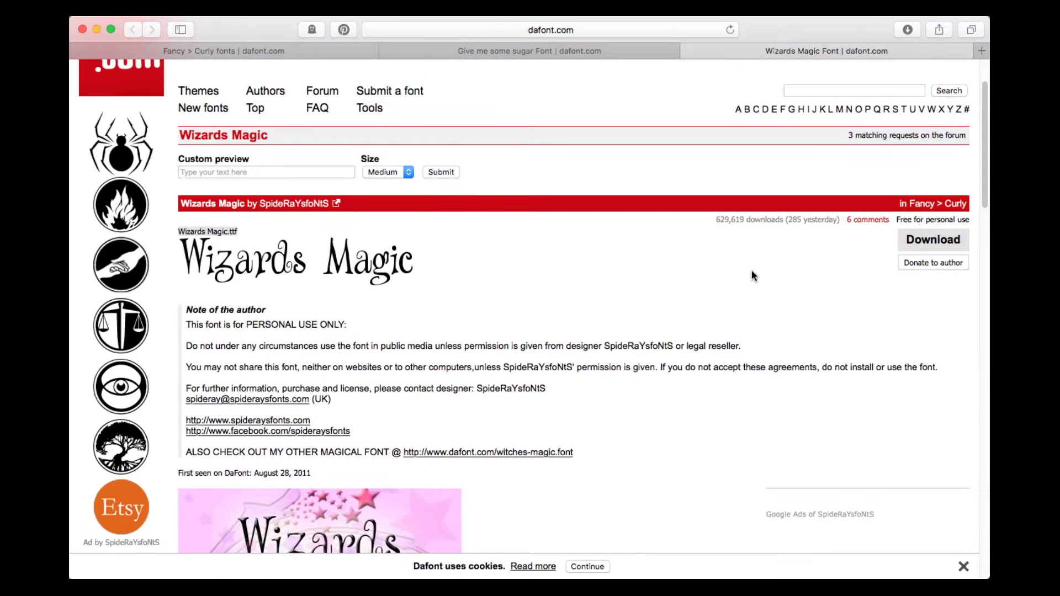
{"action": "left_click", "coordinate": [295, 173]}
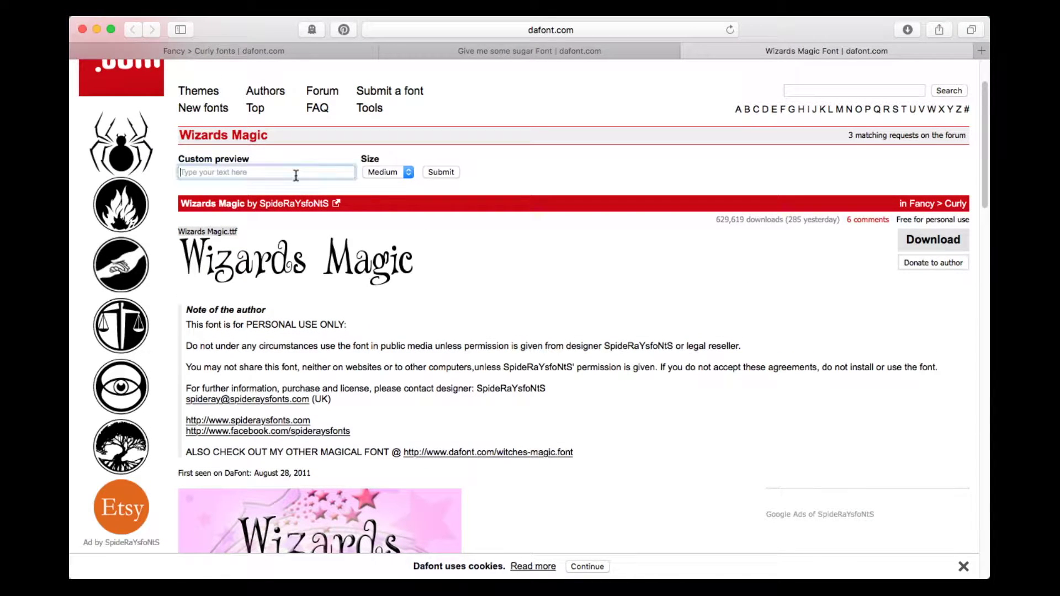
{"action": "type", "text": "Inkie"}
{"action": "key", "text": "Down"}
{"action": "key", "text": "Down"}
{"action": "left_click", "coordinate": [446, 172]}
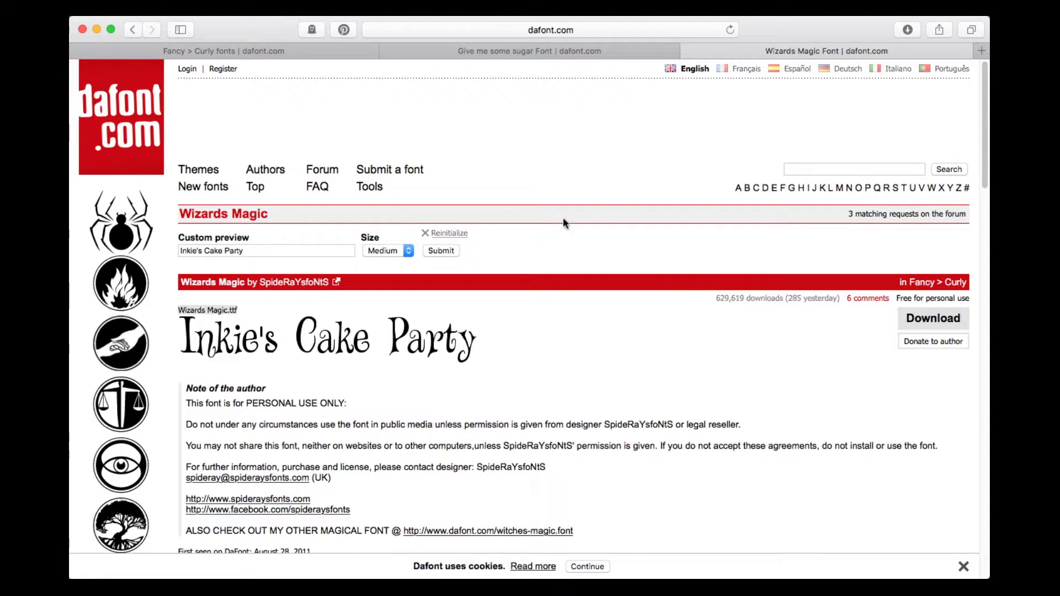
{"action": "left_click", "coordinate": [571, 50]}
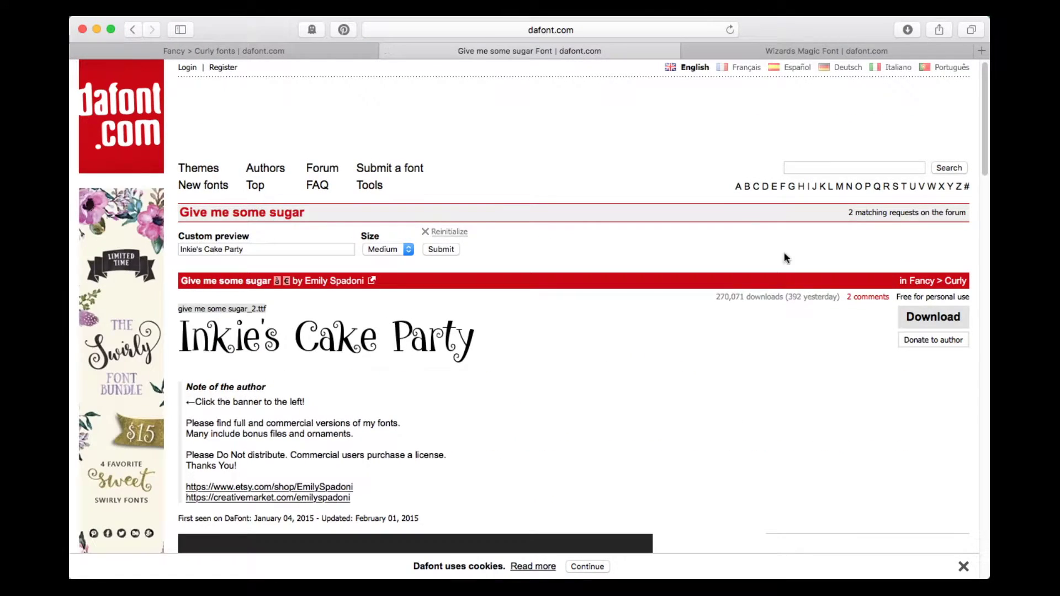
Download and unzip the Give me some sugar font, then copy the extracted folder
{"action": "left_click", "coordinate": [933, 317]}
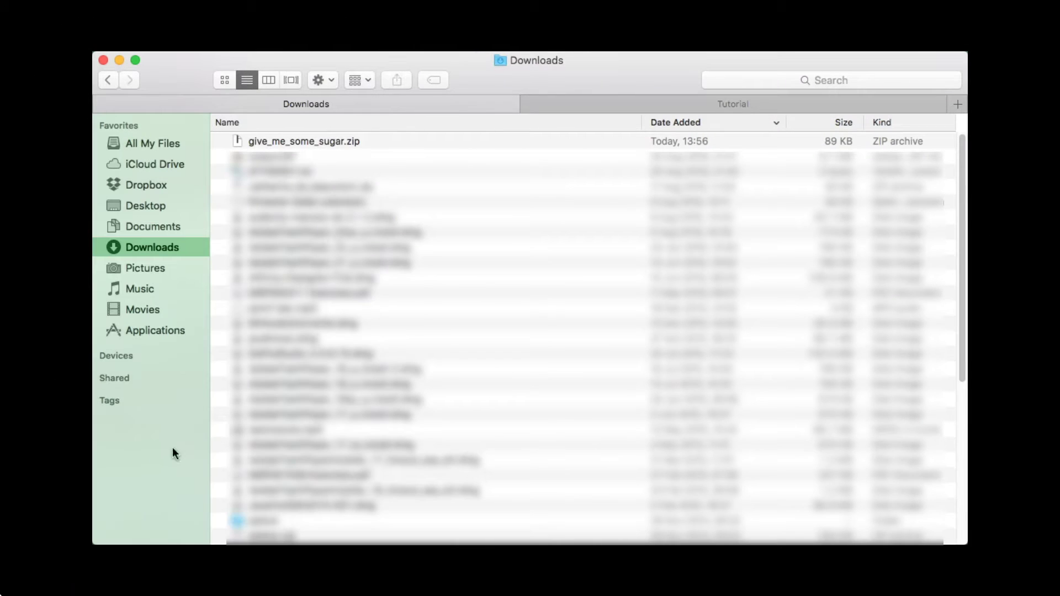
{"action": "double_click", "coordinate": [315, 140]}
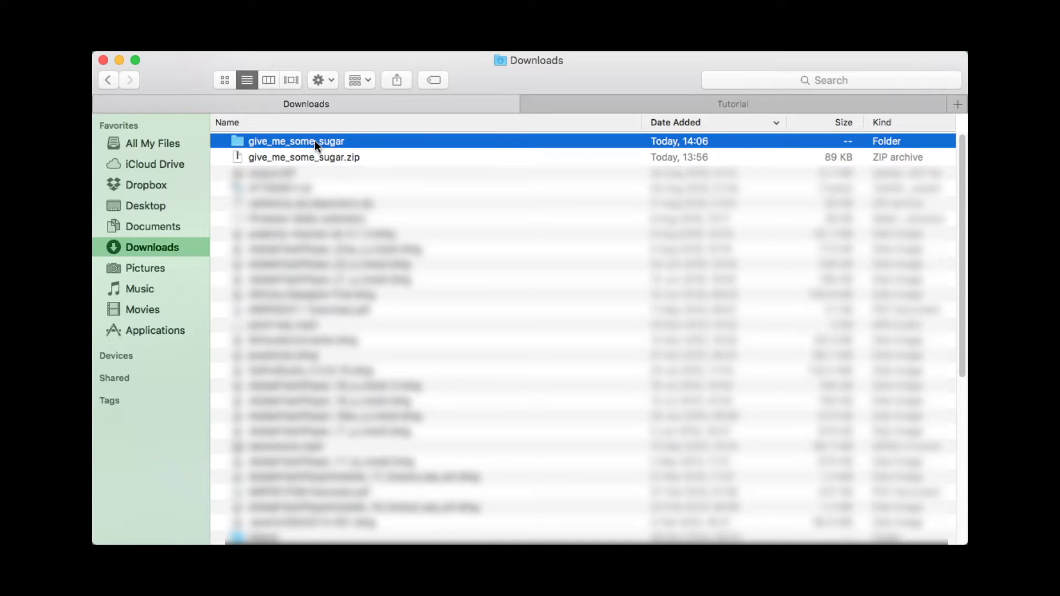
{"action": "right_click", "coordinate": [315, 145]}
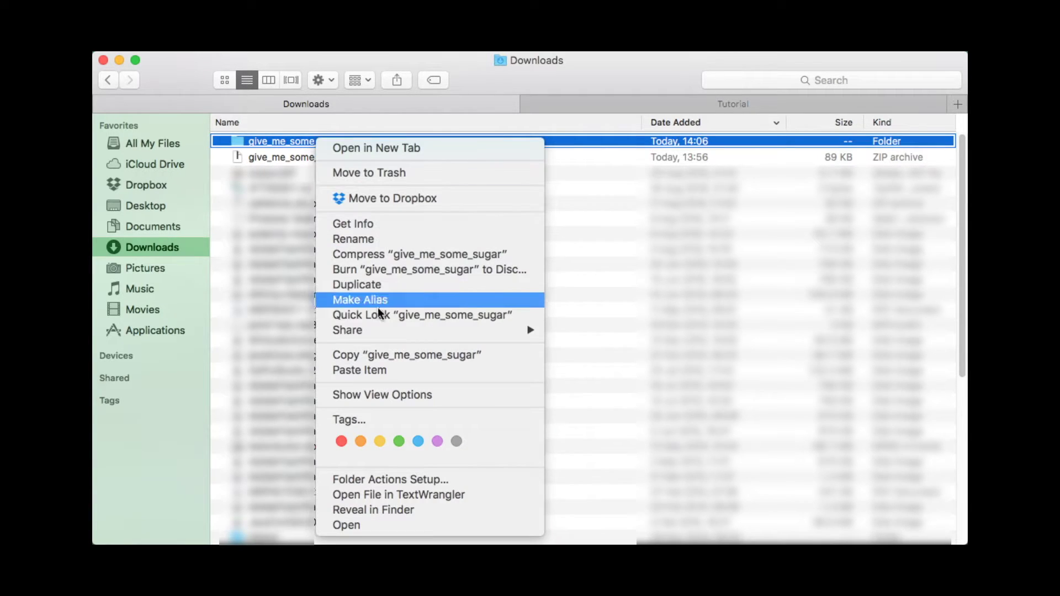
{"action": "left_click", "coordinate": [383, 358]}
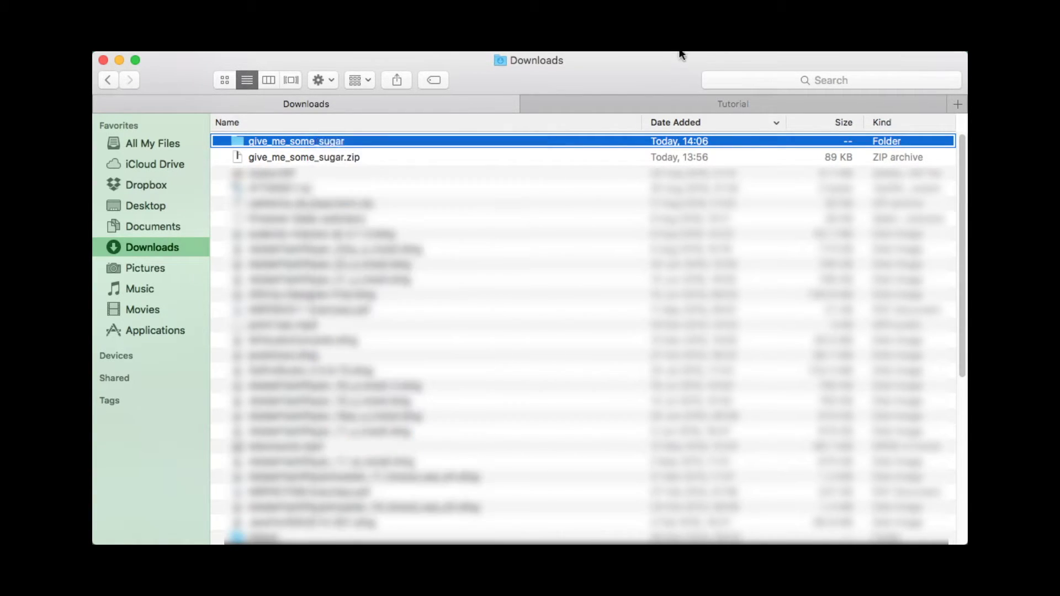
Paste the give_me_some_sugar folder into Dropbox Tutorial and preview its READ ME
{"action": "left_click", "coordinate": [656, 104]}
{"action": "right_click", "coordinate": [467, 292]}
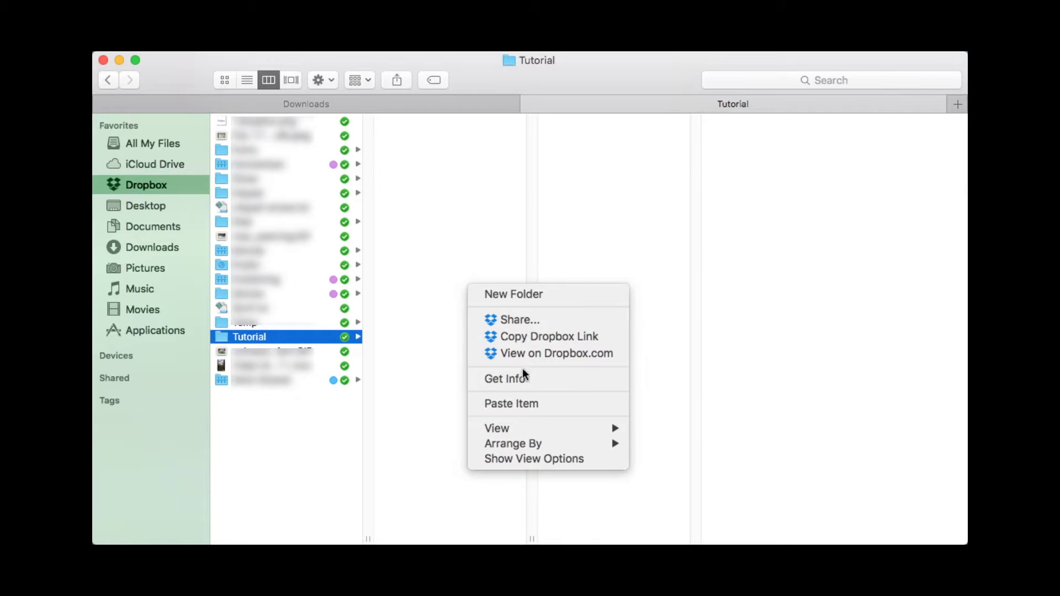
{"action": "left_click", "coordinate": [524, 405]}
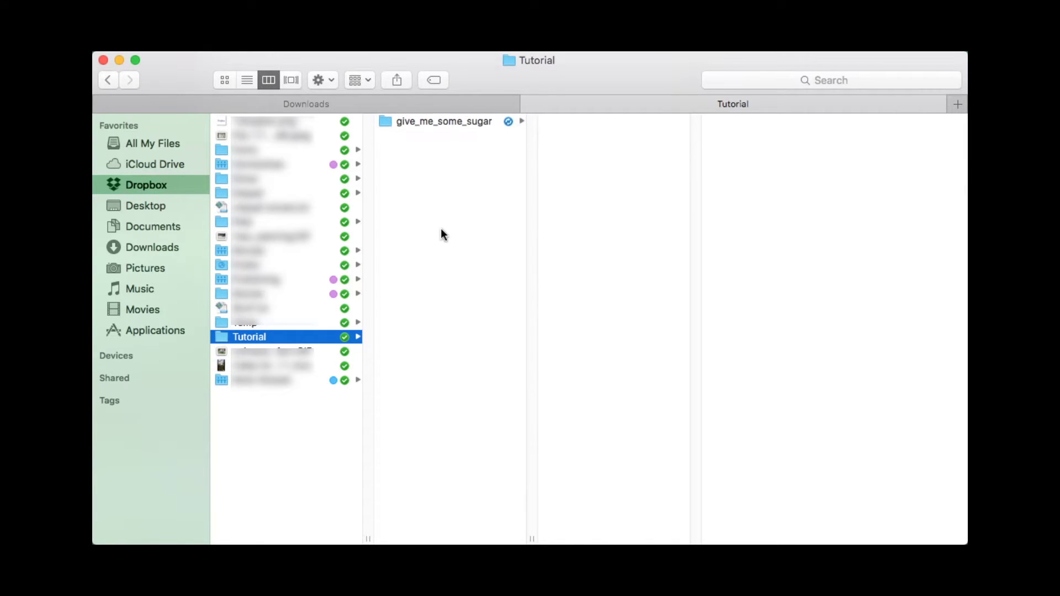
{"action": "left_click", "coordinate": [482, 123]}
{"action": "left_click", "coordinate": [618, 135]}
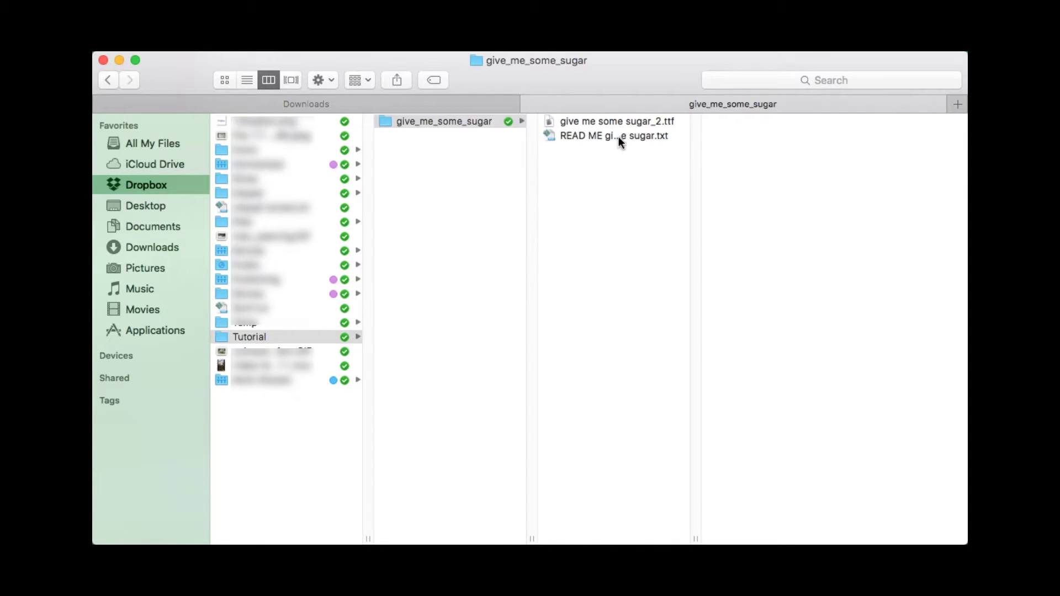
{"action": "left_click_drag", "start_coordinate": [955, 183], "coordinate": [960, 296]}
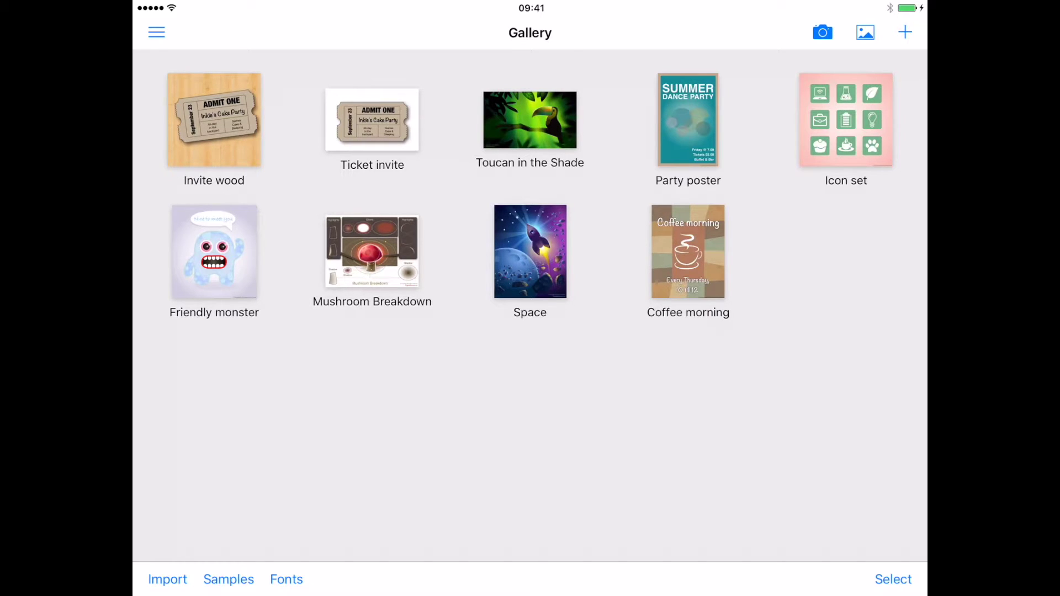
Import give me some sugar_2.ttf from the Dropbox give_me_some_sugar folder
{"action": "left_click", "coordinate": [168, 580]}
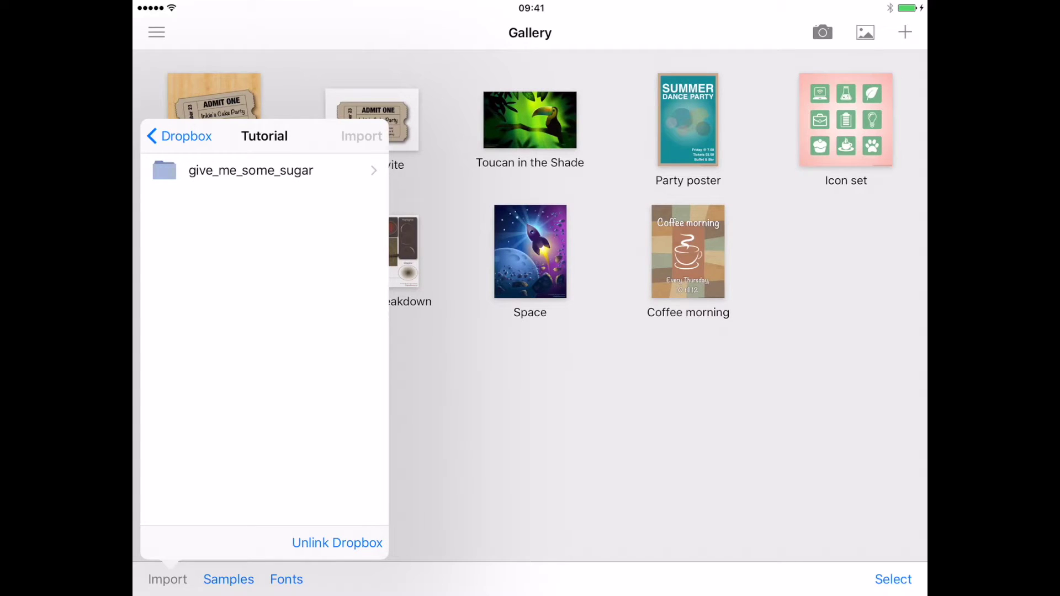
{"action": "left_click", "coordinate": [251, 170]}
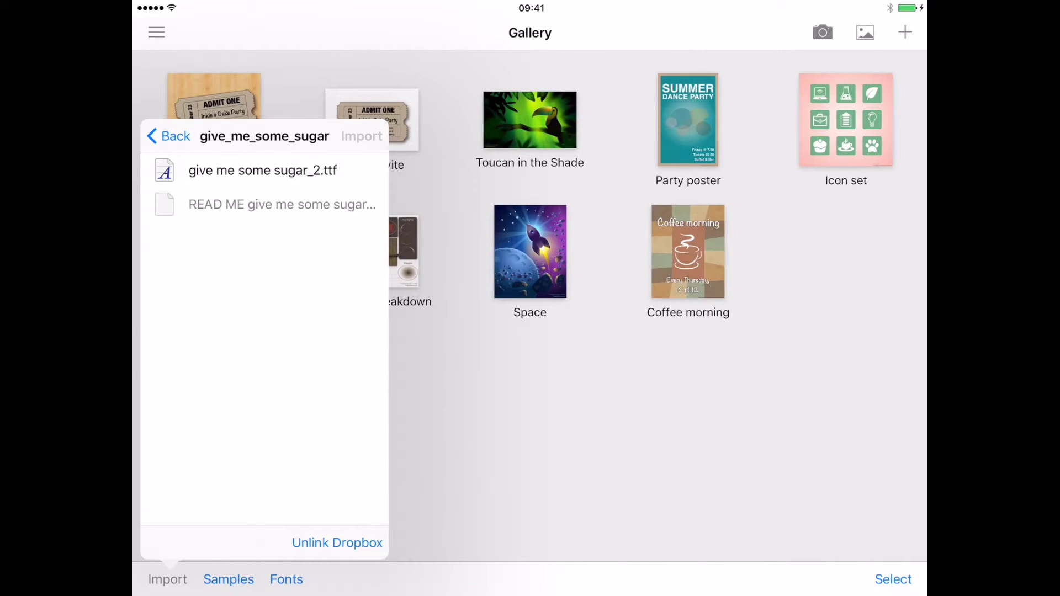
{"action": "left_click", "coordinate": [263, 170]}
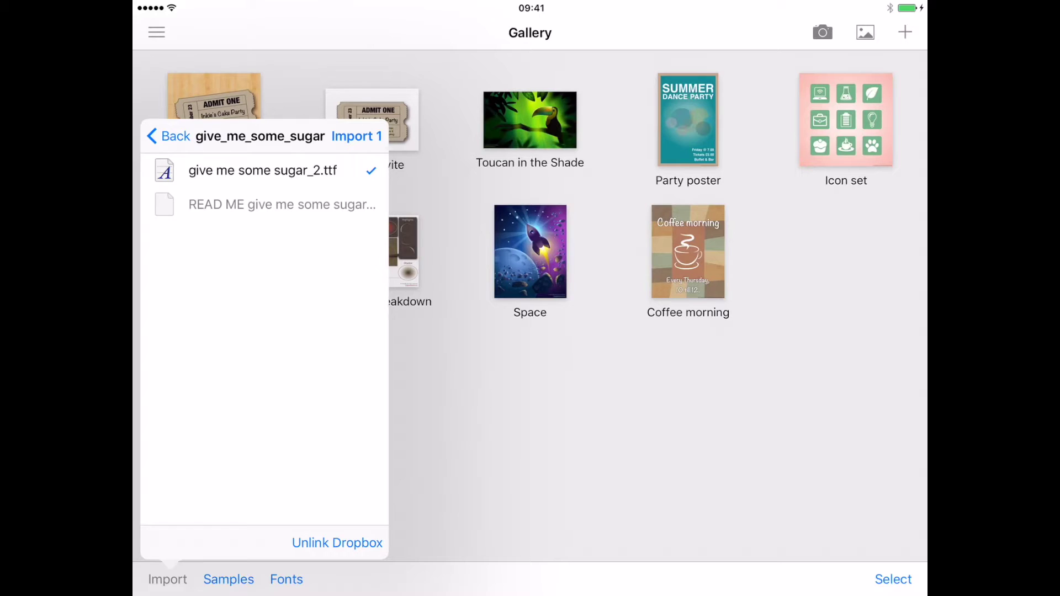
{"action": "left_click", "coordinate": [356, 136]}
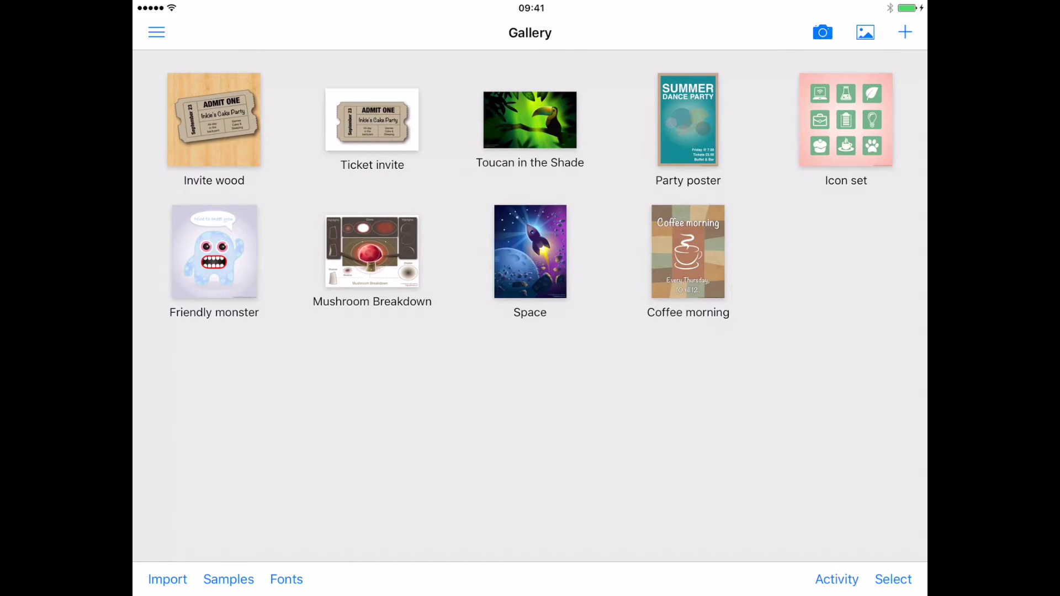
{"action": "left_click", "coordinate": [286, 579]}
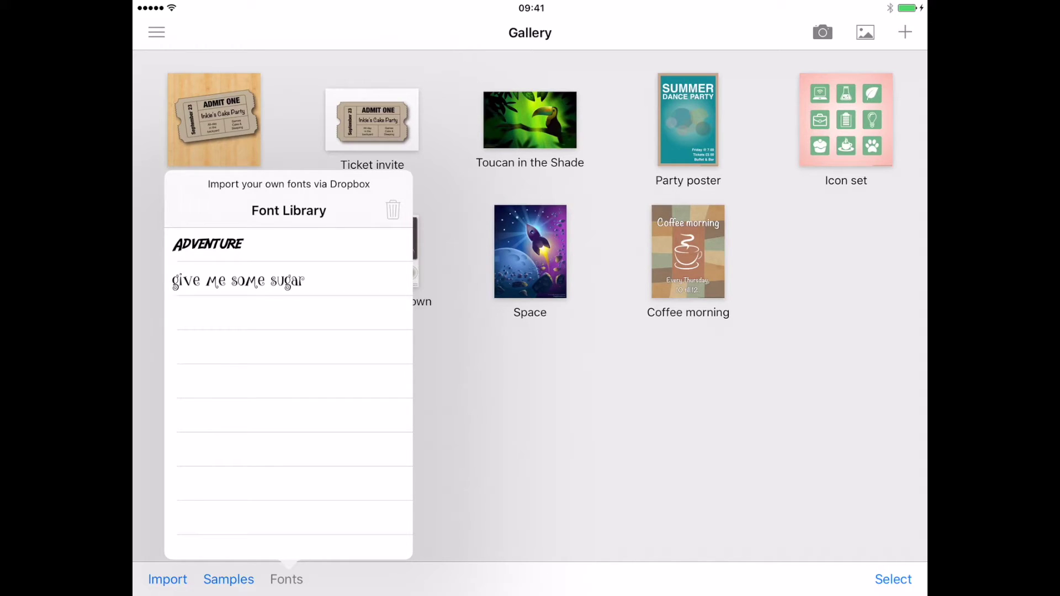
{"action": "left_click", "coordinate": [342, 246]}
{"action": "left_click", "coordinate": [346, 245]}
{"action": "left_click", "coordinate": [287, 579]}
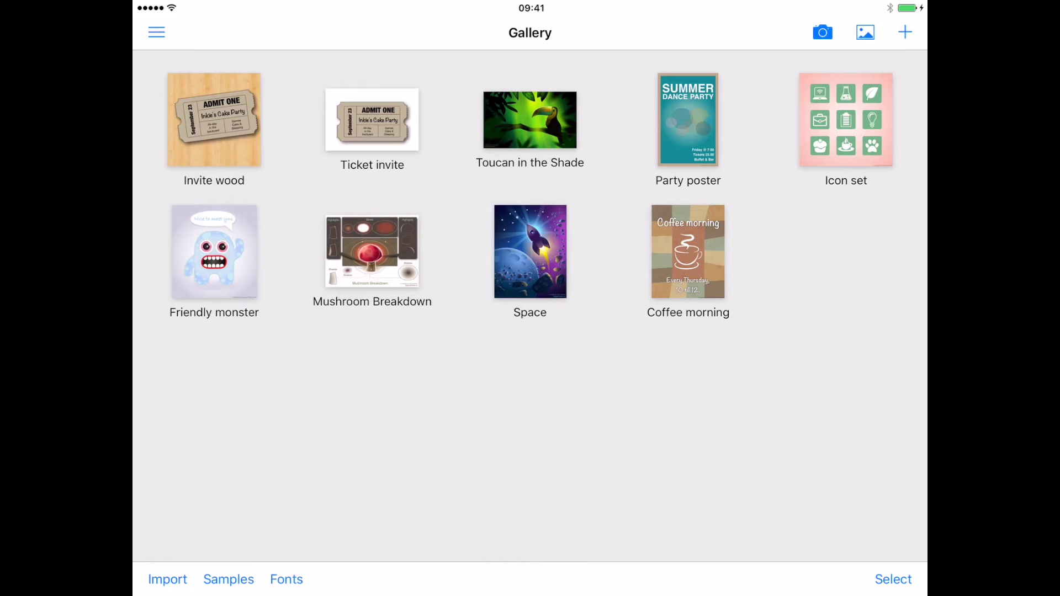
{"action": "left_click", "coordinate": [220, 126]}
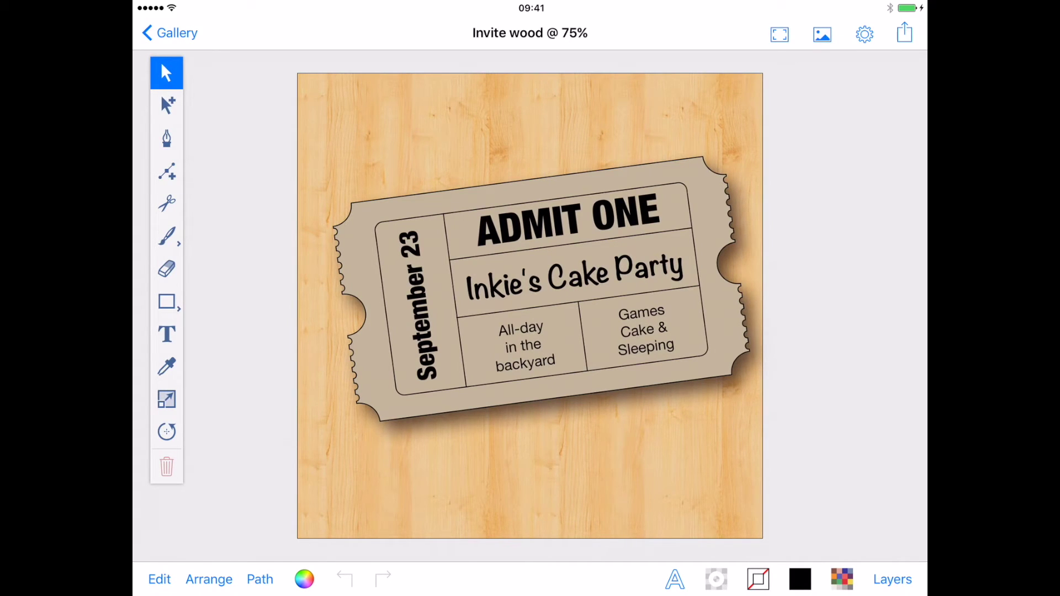
Set 'Inkie's Cake Party' to give me some sugar at 52 pt and nudge it down
{"action": "left_click", "coordinate": [591, 272]}
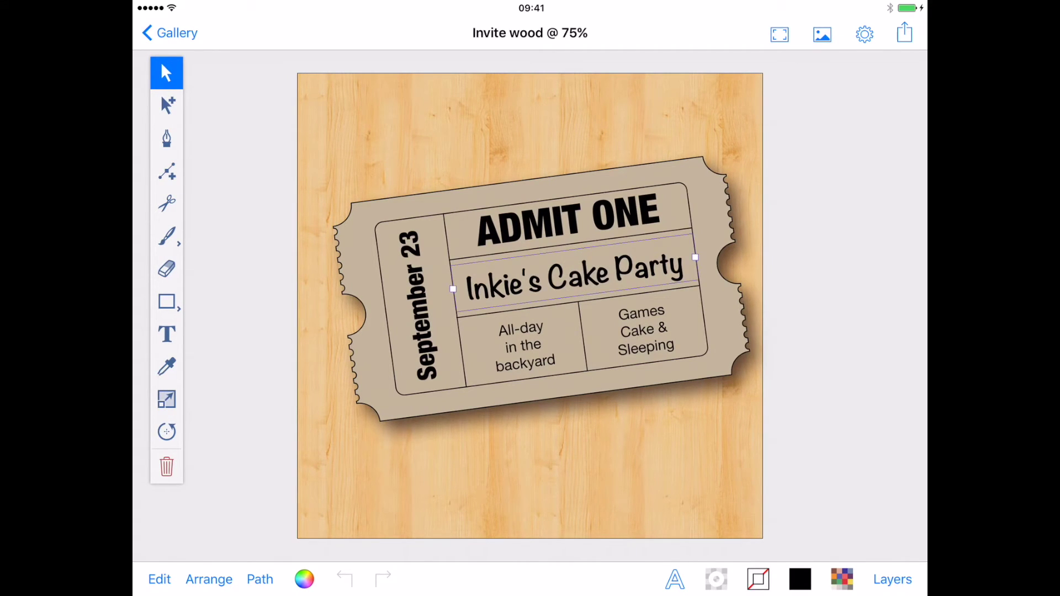
{"action": "left_click", "coordinate": [676, 579]}
{"action": "scroll", "coordinate": [594, 357], "scroll_direction": "up", "scroll_amount": 5}
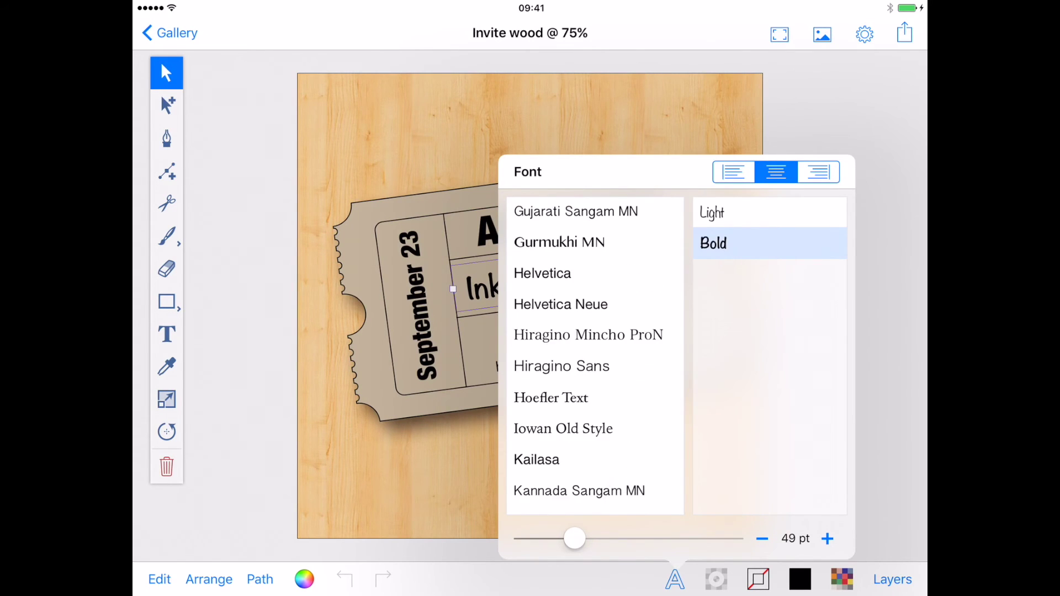
{"action": "scroll", "coordinate": [627, 462], "scroll_direction": "up", "scroll_amount": 3}
{"action": "left_click", "coordinate": [567, 363]}
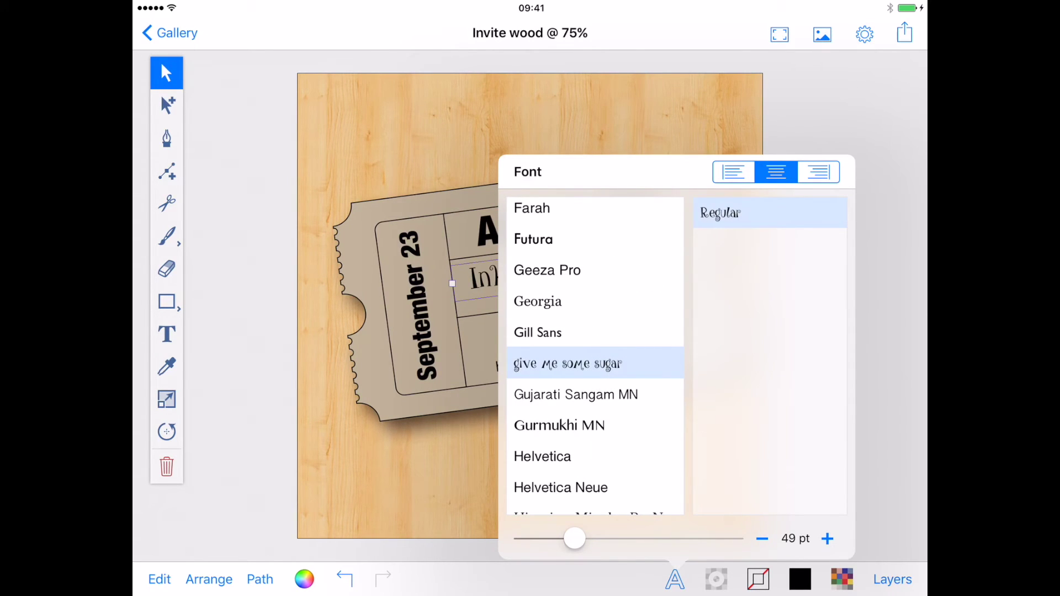
{"action": "left_click", "coordinate": [827, 538]}
{"action": "left_click", "coordinate": [827, 539]}
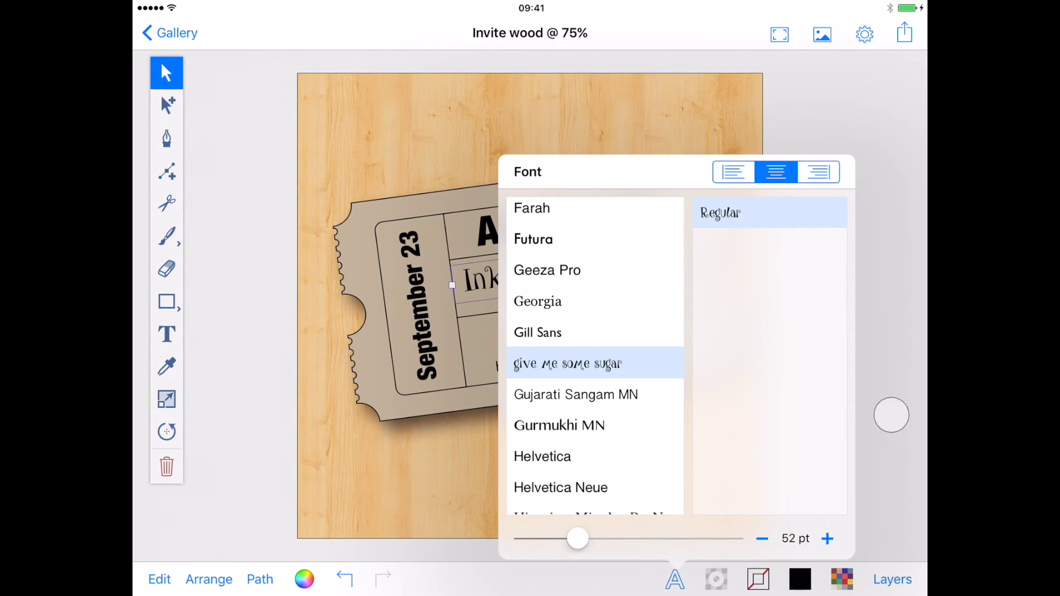
{"action": "left_click", "coordinate": [891, 416]}
{"action": "left_click_drag", "start_coordinate": [587, 265], "coordinate": [587, 273]}
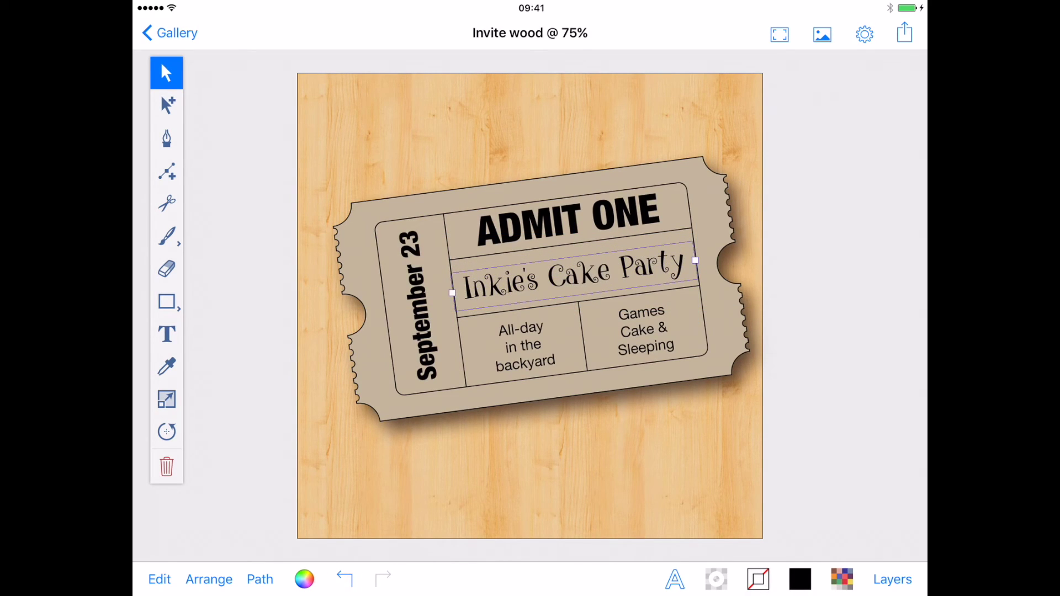
{"action": "left_click", "coordinate": [867, 341]}
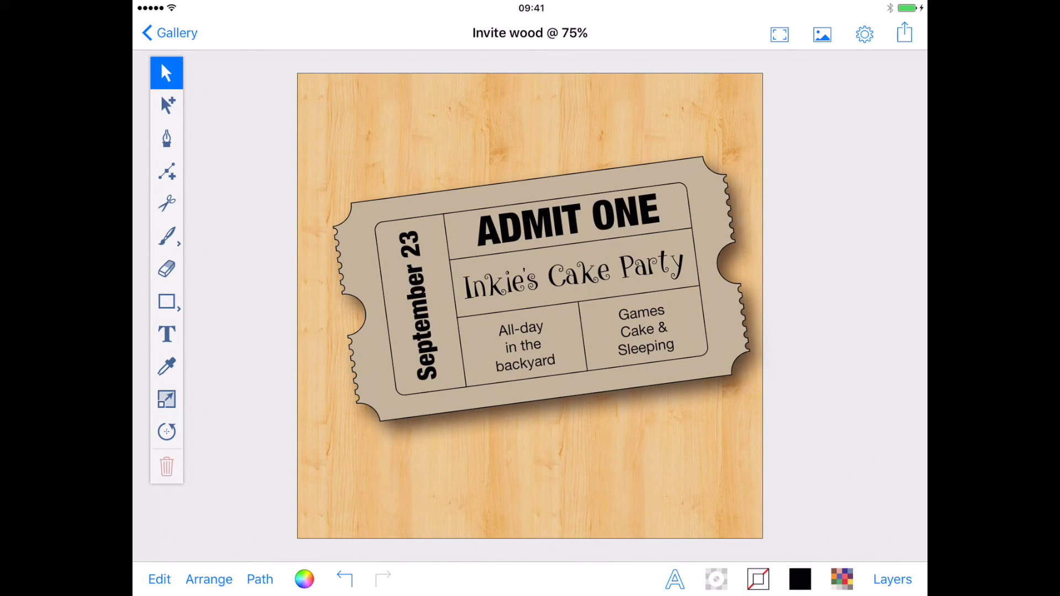